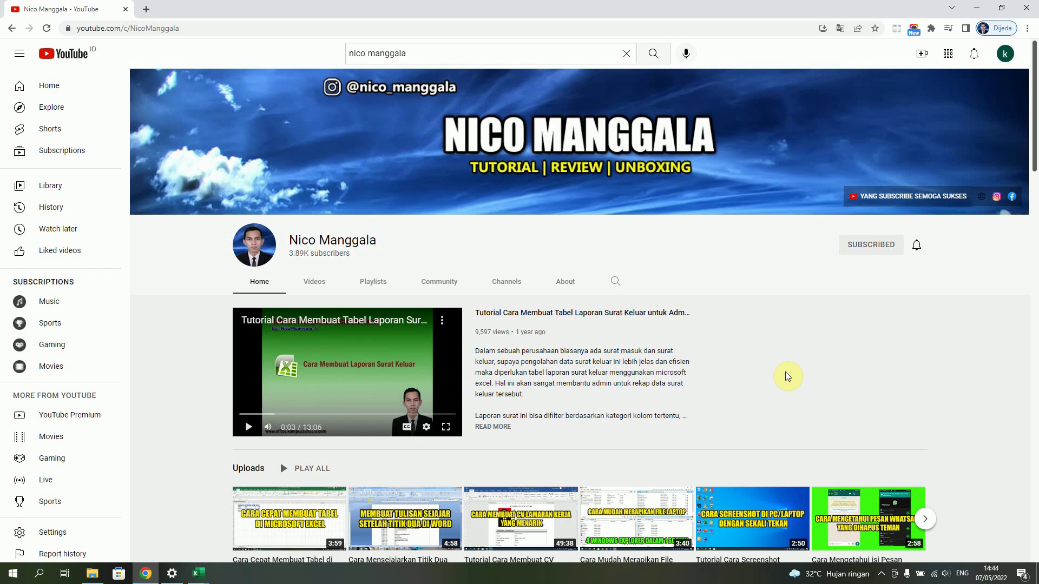
- Switch from the YouTube page in the browser to the blank Excel workbook Book4
key(alt+Tab)
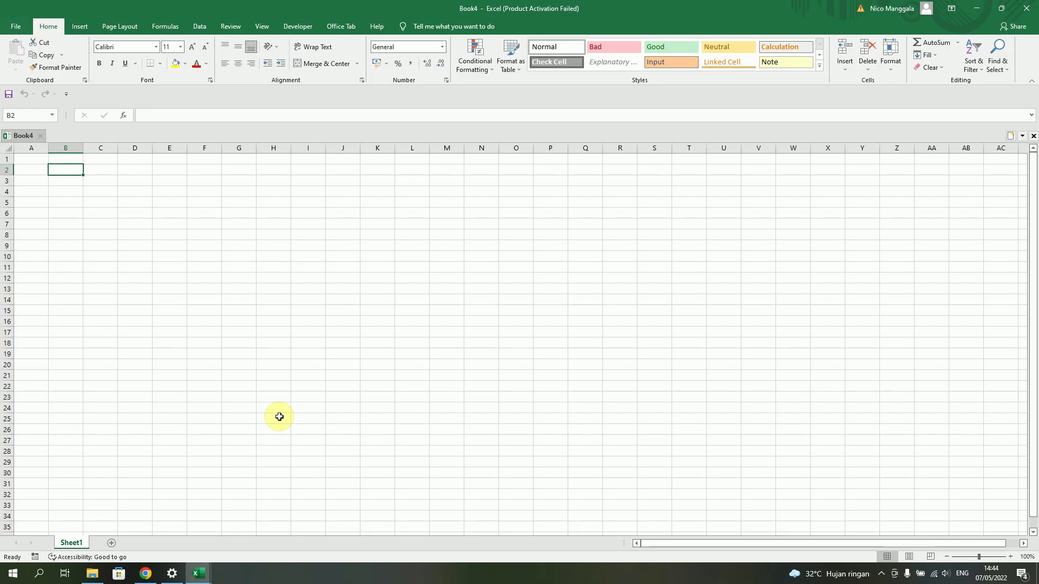
- Enter headers 'Nama Buah' in B2 and 'Harga' in C2, and autofit column B
text(Na)
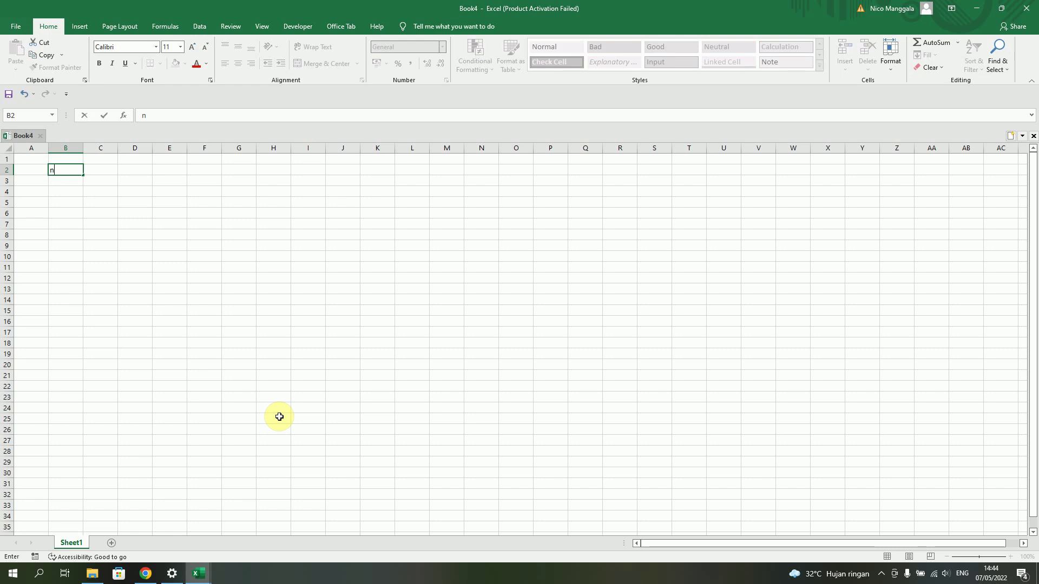
text(ma )
text(Buah)
key(Tab)
text(Ha)
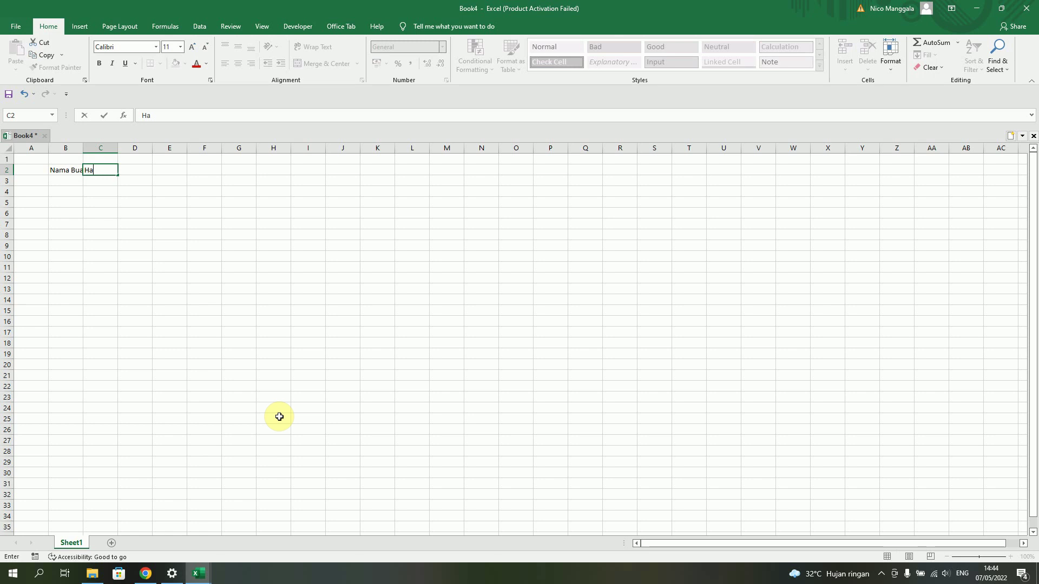
text(rga)
click(83, 149)
double_click(83, 149)
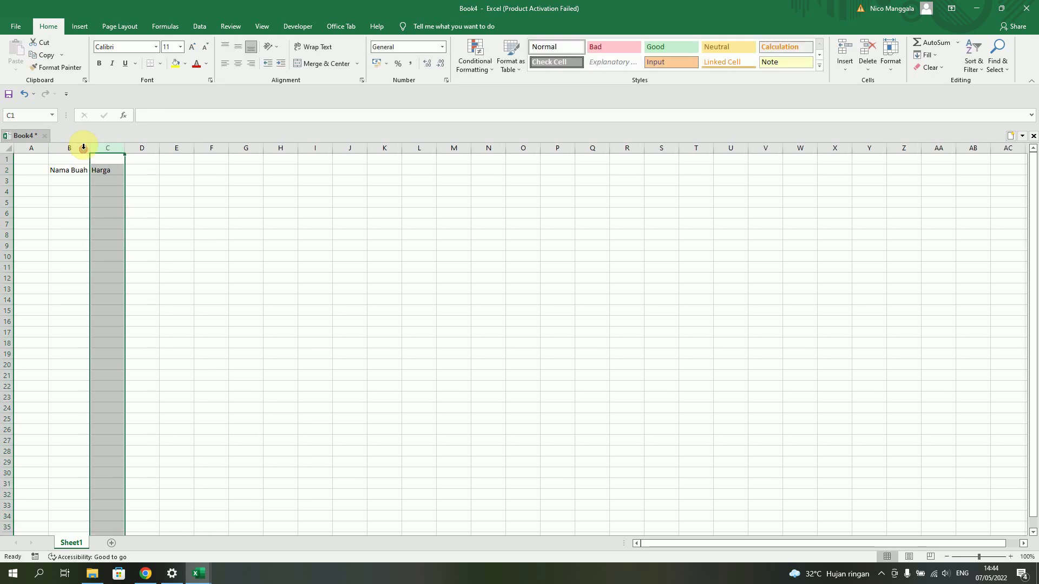
click(81, 148)
click(102, 212)
- List fruits Anggur, Apel, Mangga, Jeruk and Rambutan down B3:B7
click(77, 185)
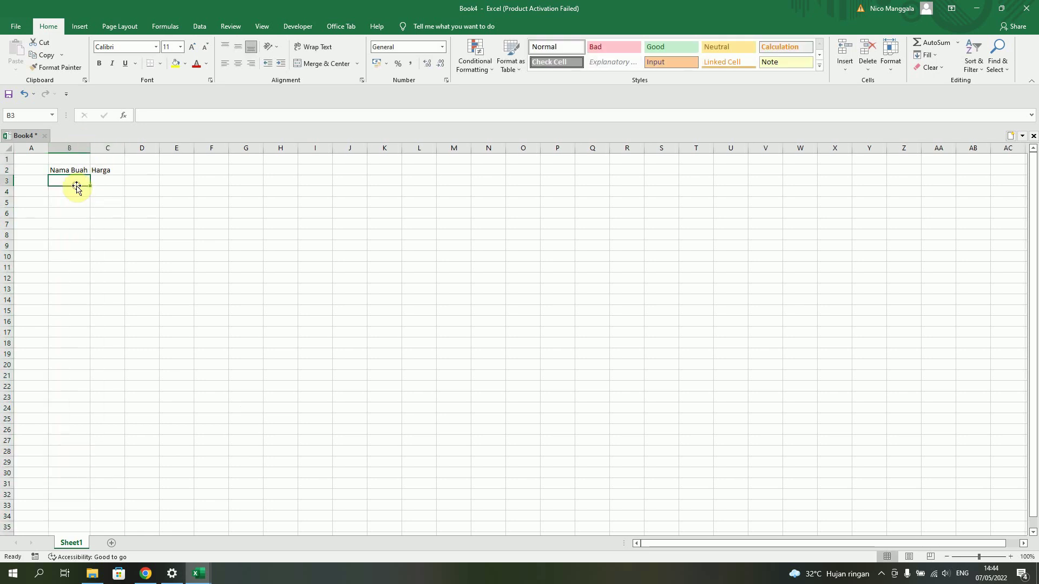
text(Anggur)
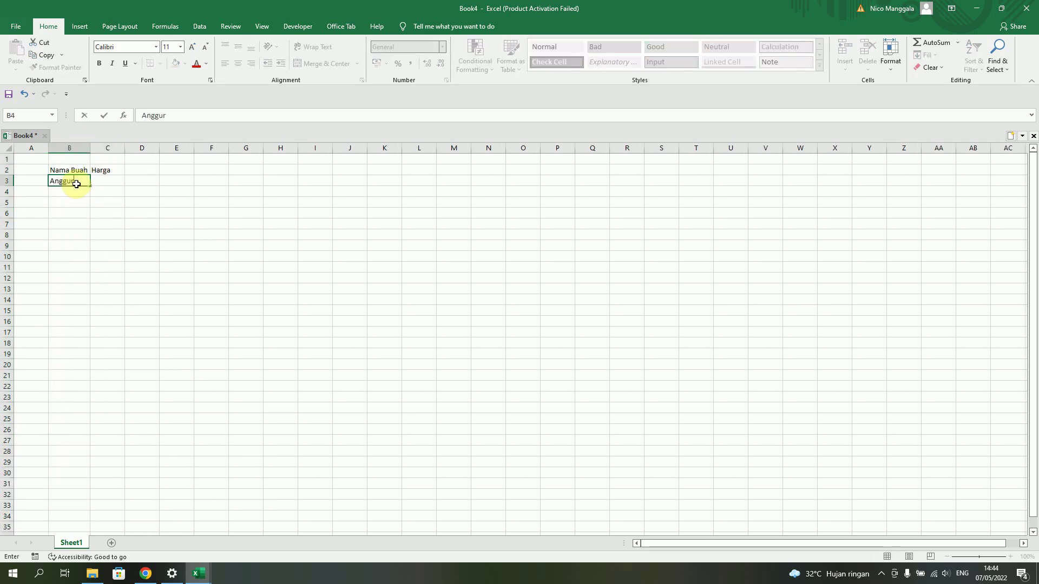
key(Return)
text(Apel)
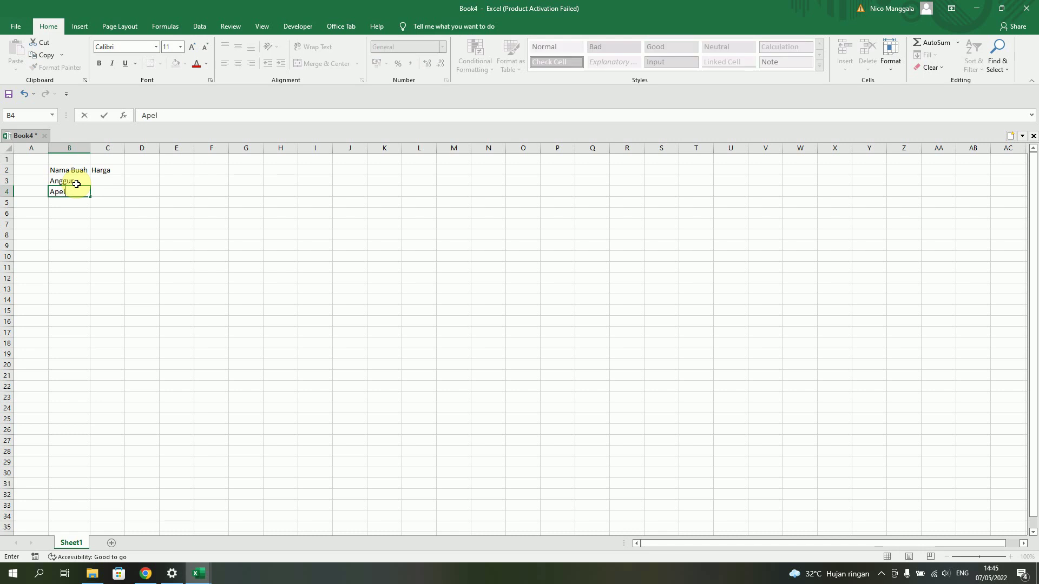
key(Return)
text(Mangga)
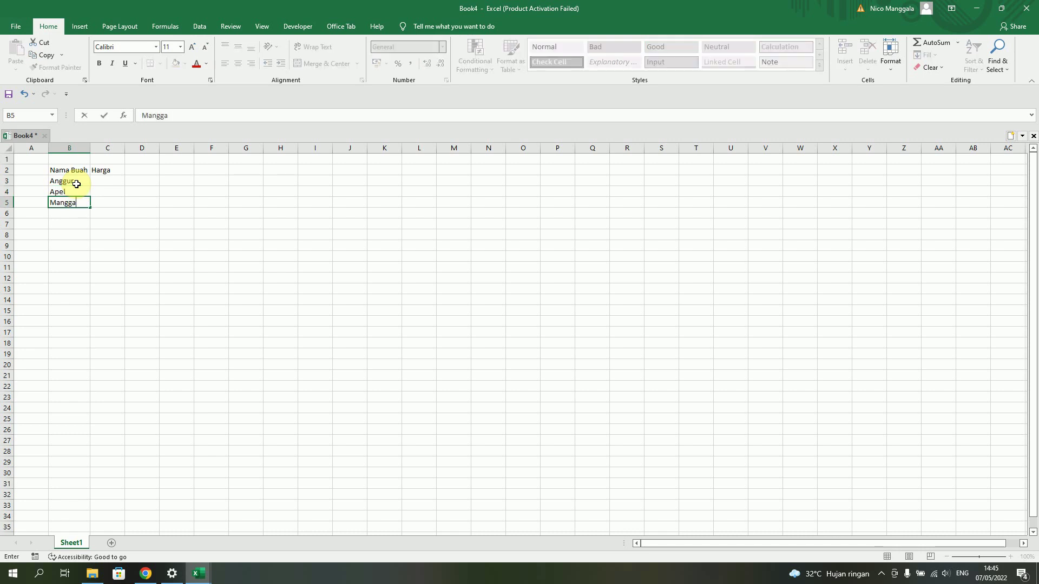
key(Return)
text(Jeruk)
key(Return)
text(Ram)
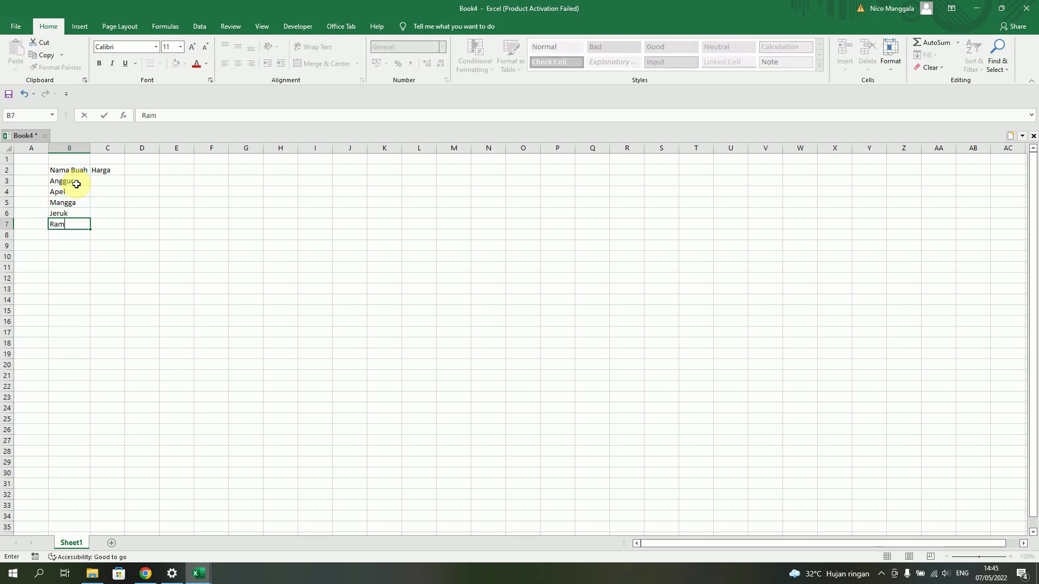
text(butan)
key(Return)
- Continue the list with Pepaya, Durian, Alpukat and Pisang in B8:B11
text(Pep)
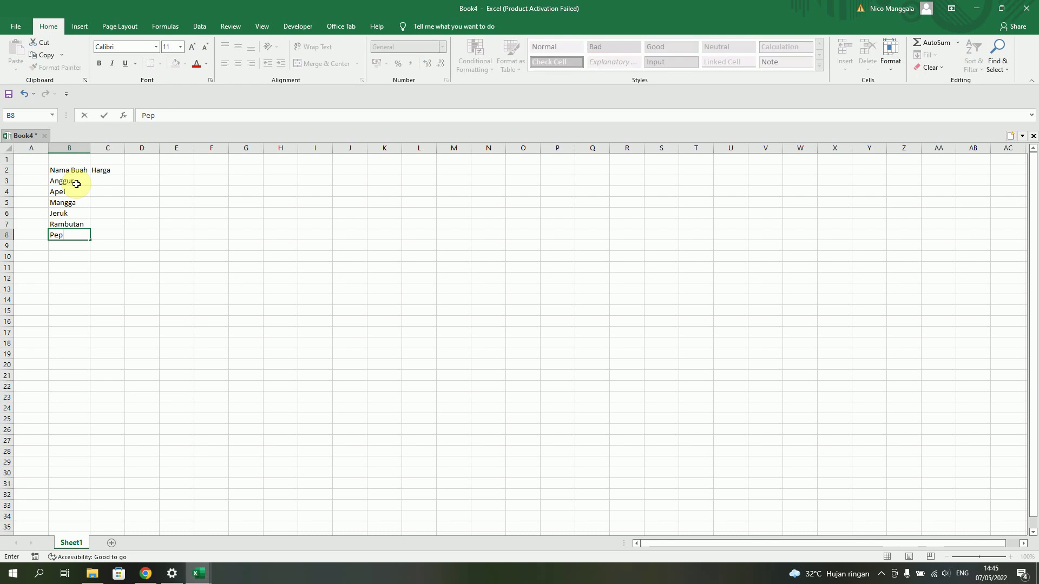
text(aya)
key(Return)
text(Duri)
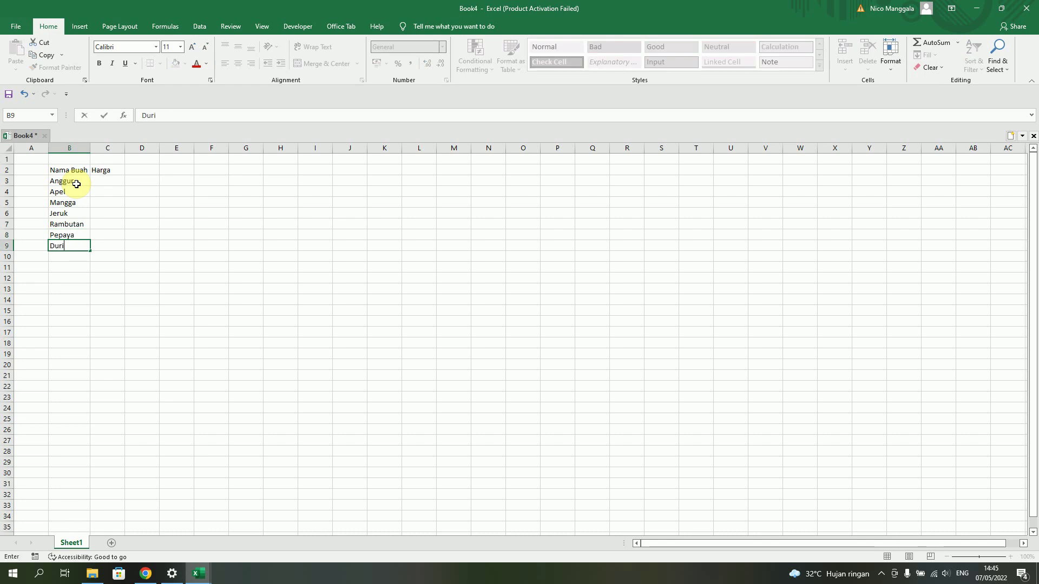
text(an)
key(Return)
text(Apel)
key(BackSpace)
key(BackSpace)
key(BackSpace)
text(l)
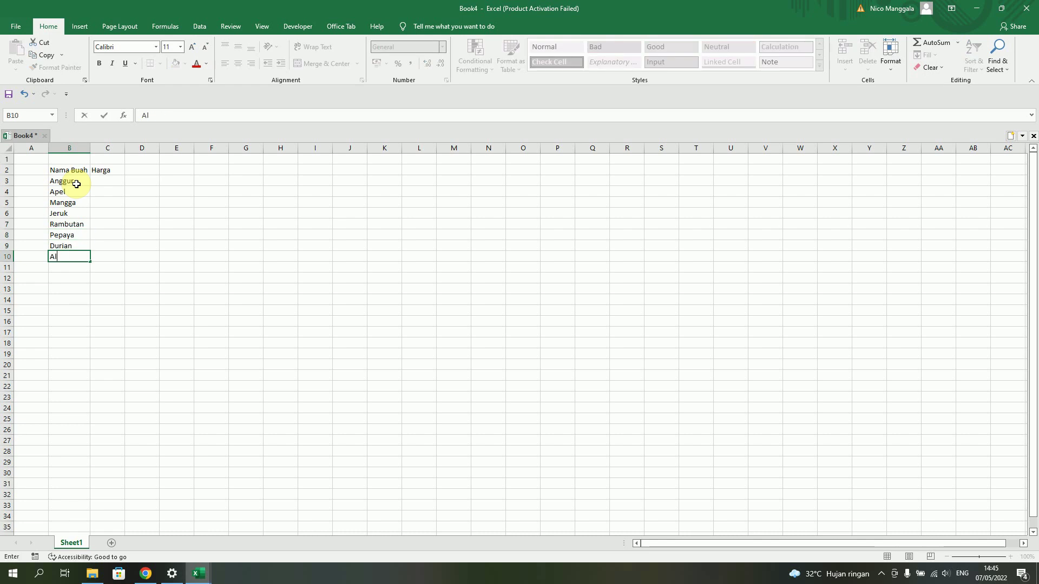
text(pukat)
key(Return)
text(Pi)
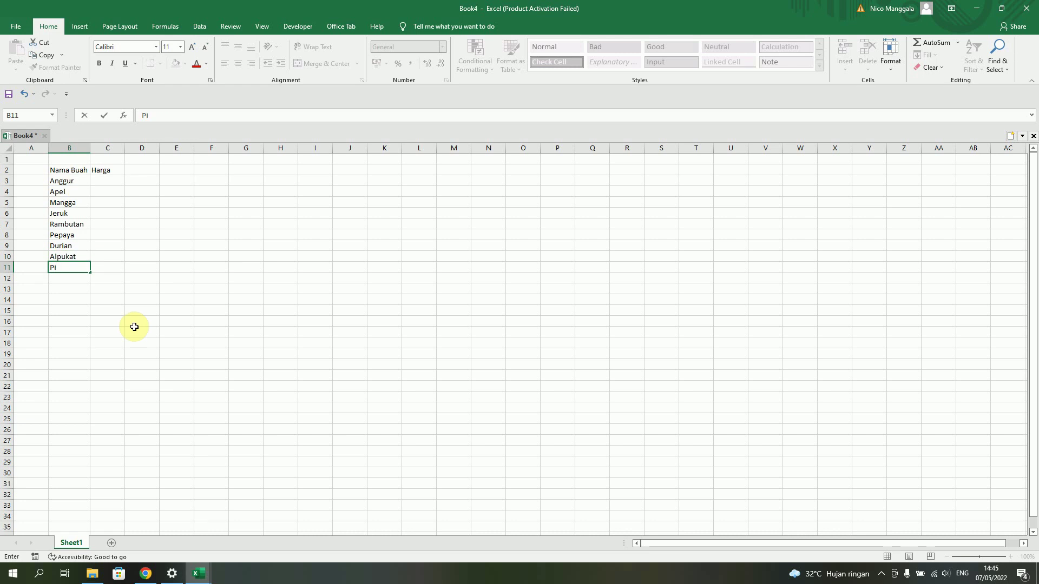
text(a)
key(BackSpace)
text(sang)
key(Return)
- Add Duku in B12 and enter prices 85000, 5000, 45000, 35000 in C3:C6
text(Du)
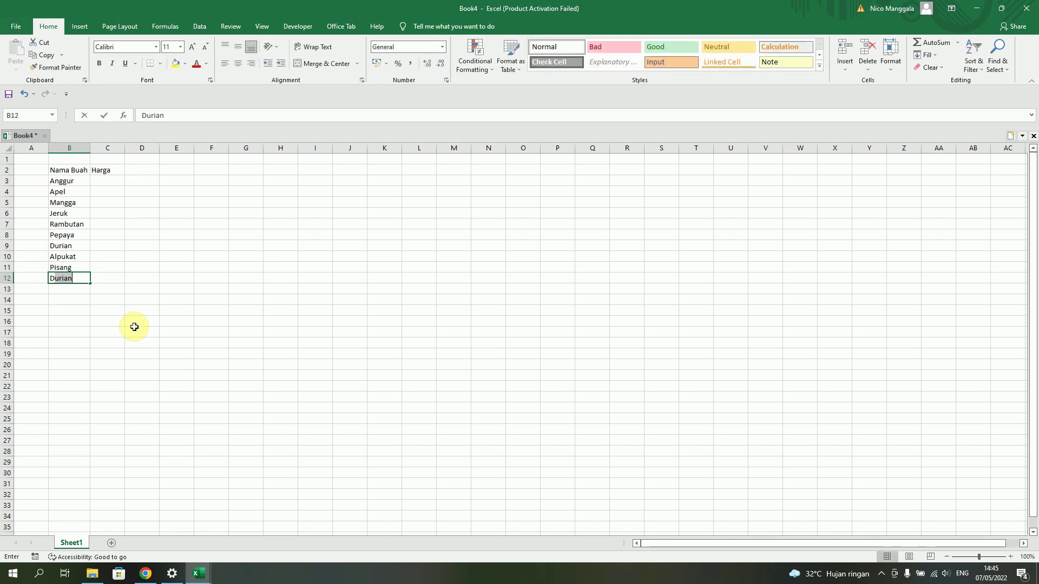
text(ku)
click(102, 183)
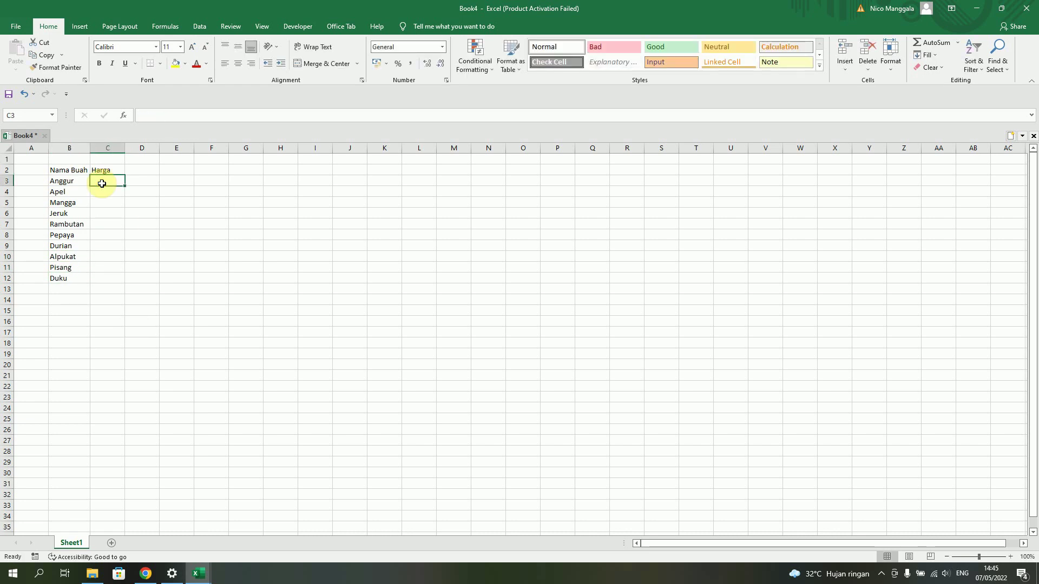
text(85000)
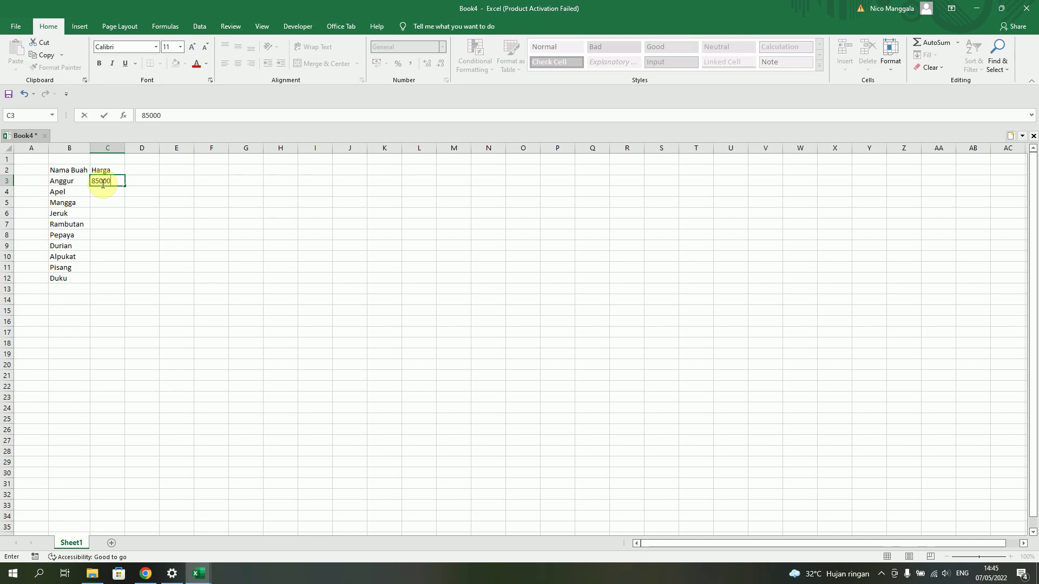
key(Return)
text(5)
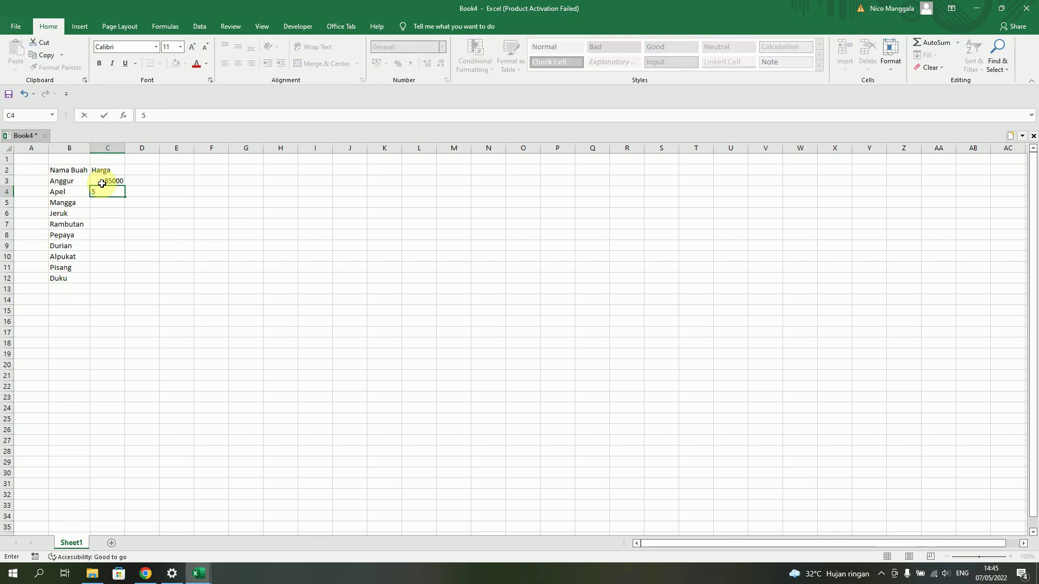
text(000)
key(Return)
text(4)
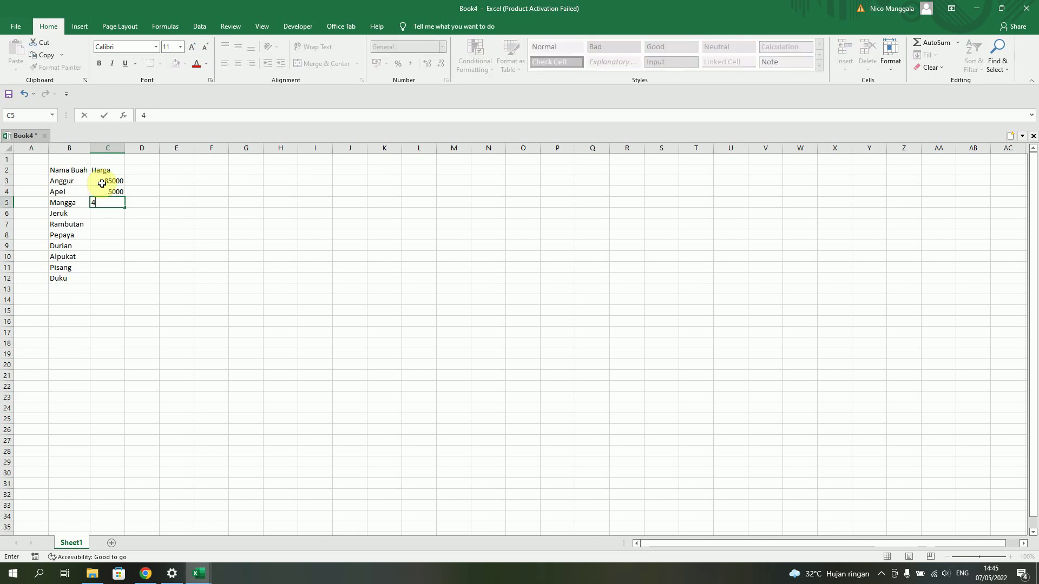
text(5000)
key(Return)
text(350)
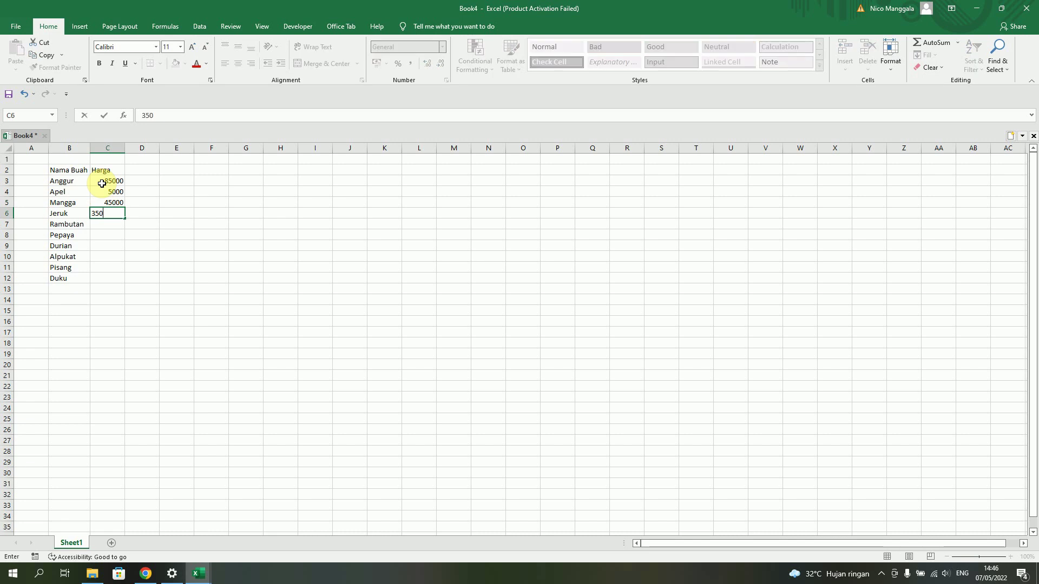
text(00)
key(Return)
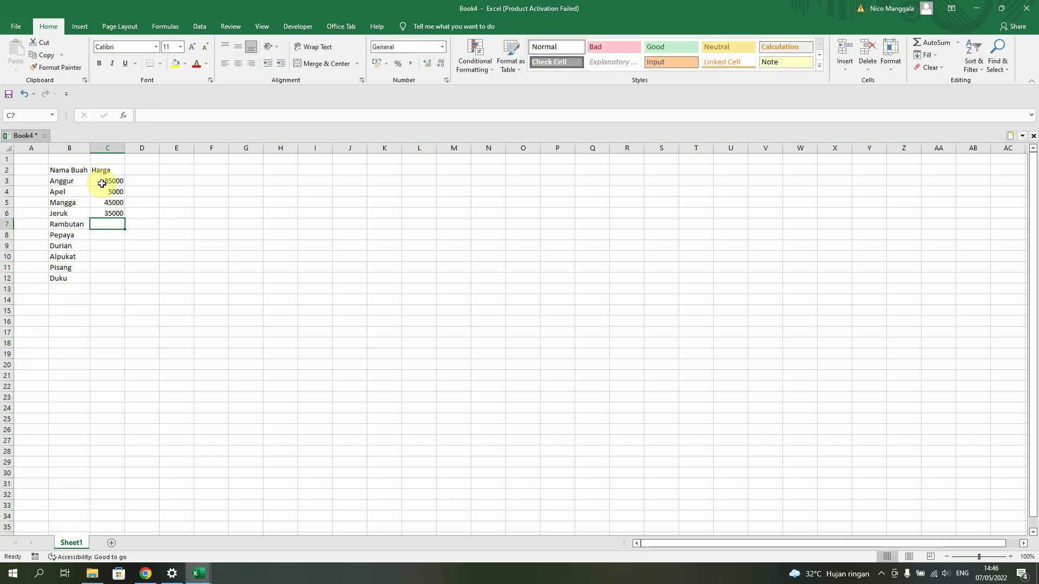
- Enter prices 25000, 40000, 70000, 60000, 70000 in C7:C11 and begin 57000 in C12
text(25000)
key(Return)
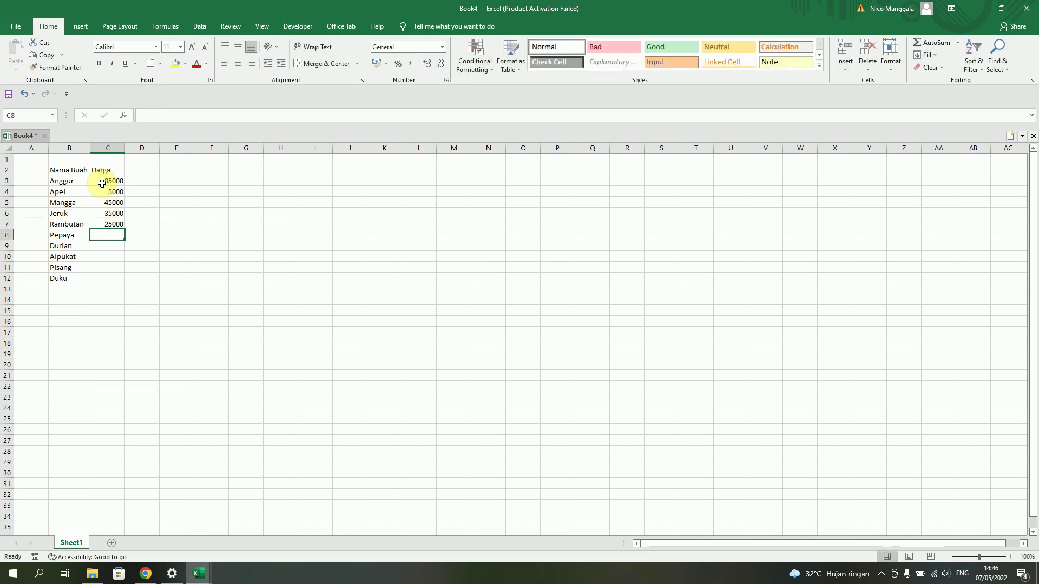
text(40000)
key(Return)
text(70)
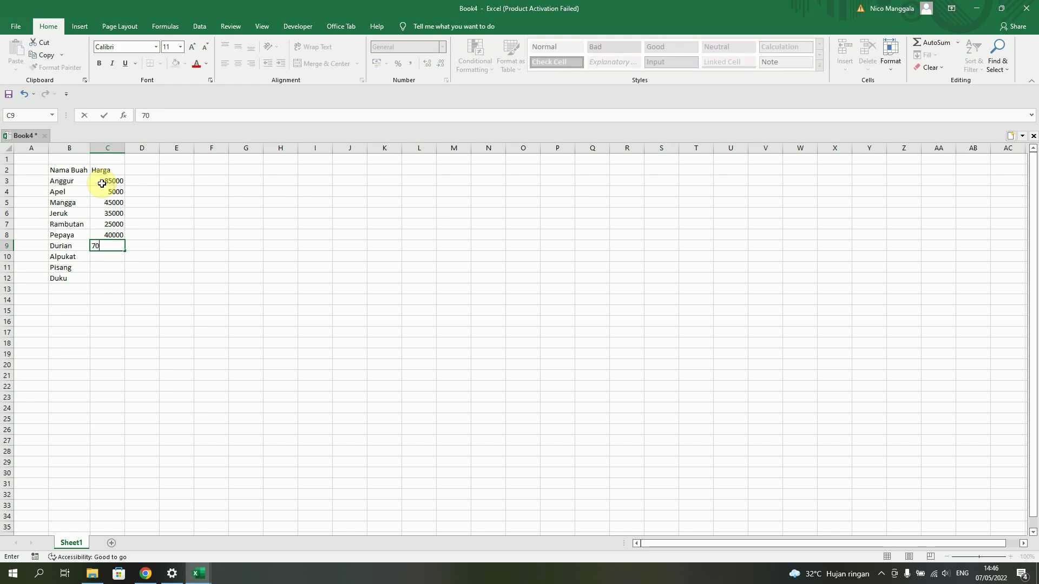
text(000)
key(Return)
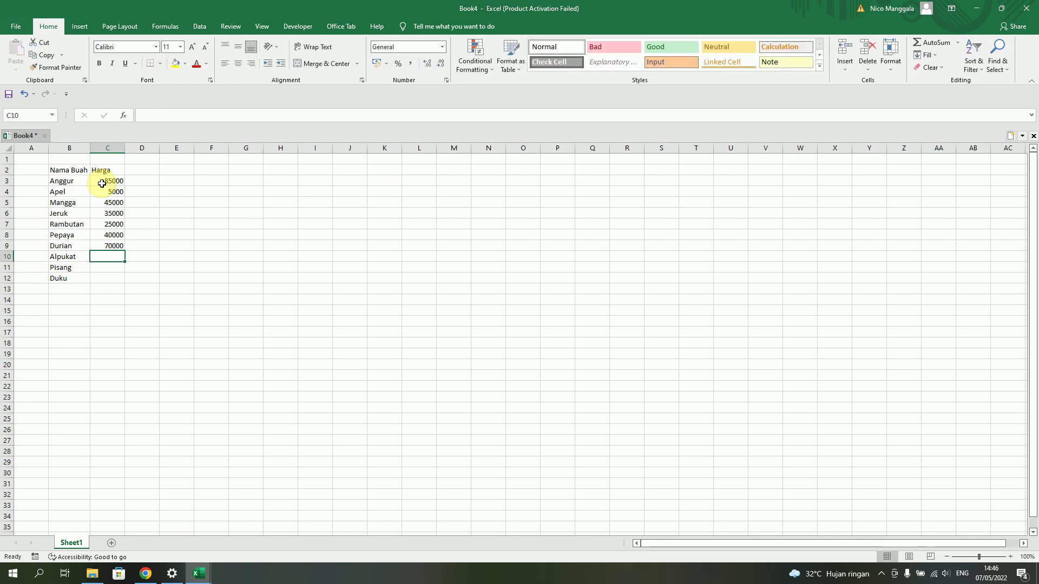
text(60000)
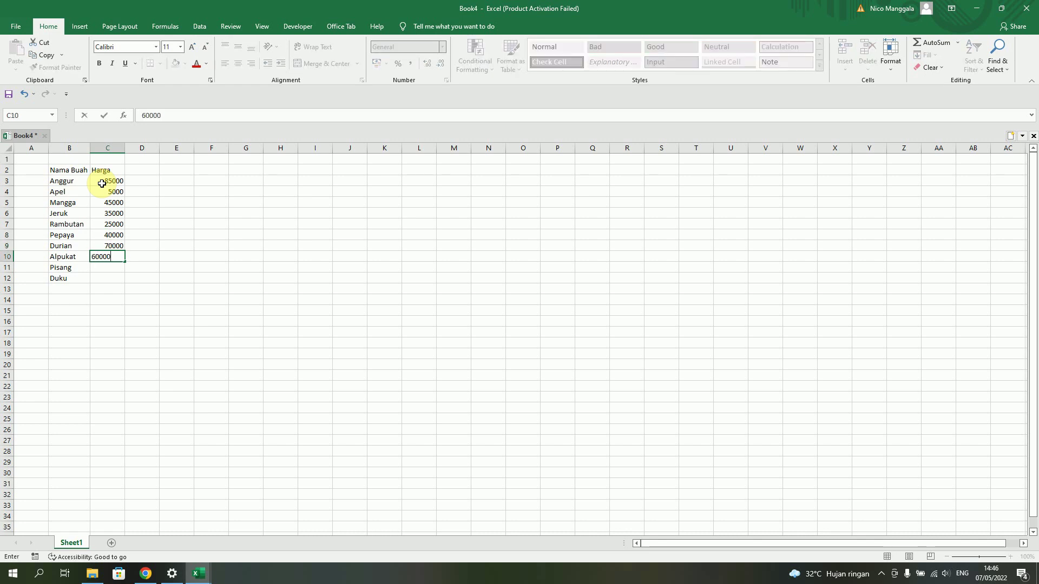
key(Return)
text(7)
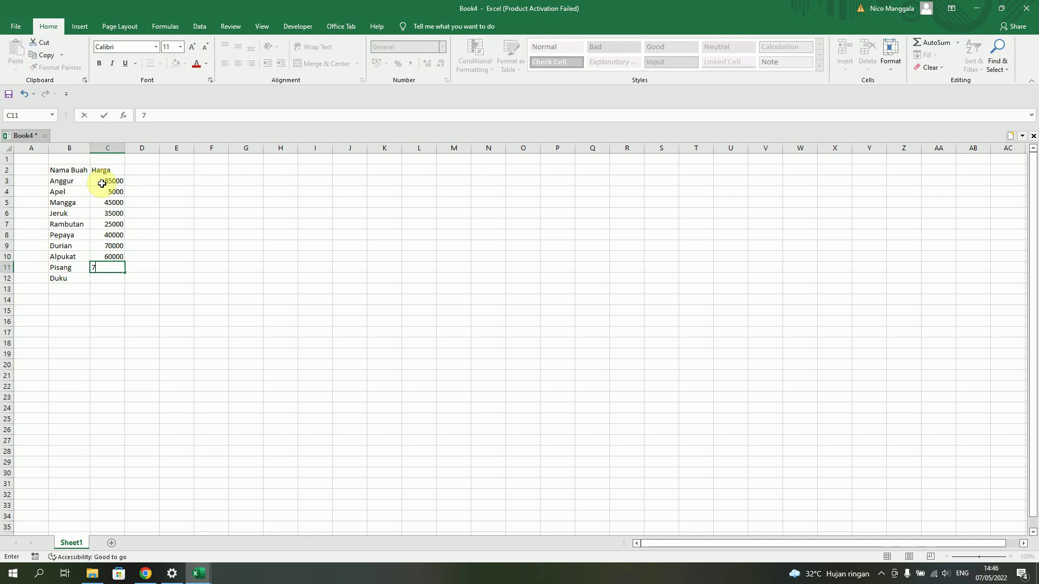
text(0000)
key(Return)
text(5)
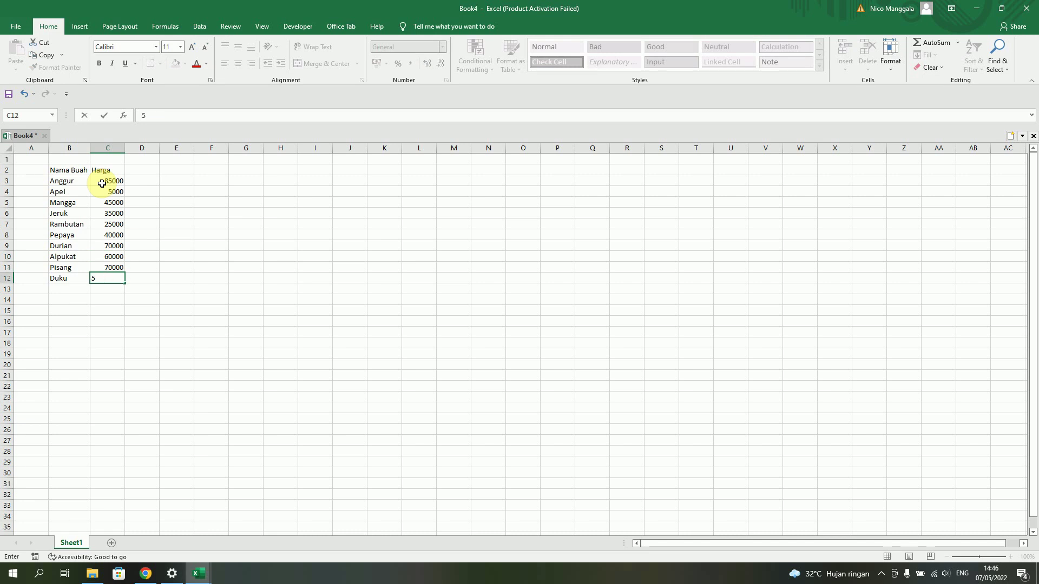
text(7000)
- Finish Duku's price of 57000 and apply All Borders to B2:C12
click(211, 311)
drag(69, 170, 114, 279)
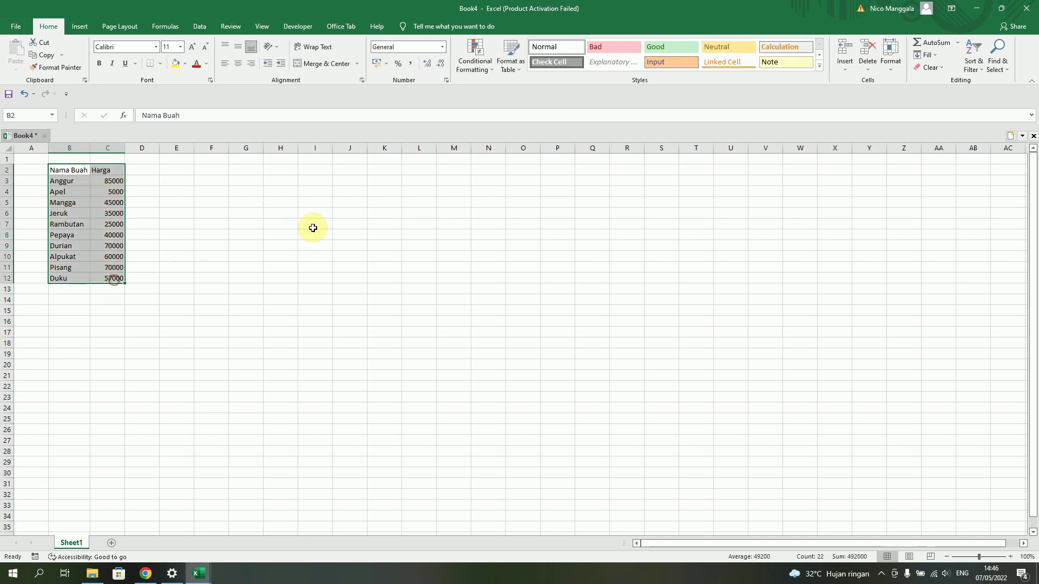
click(161, 64)
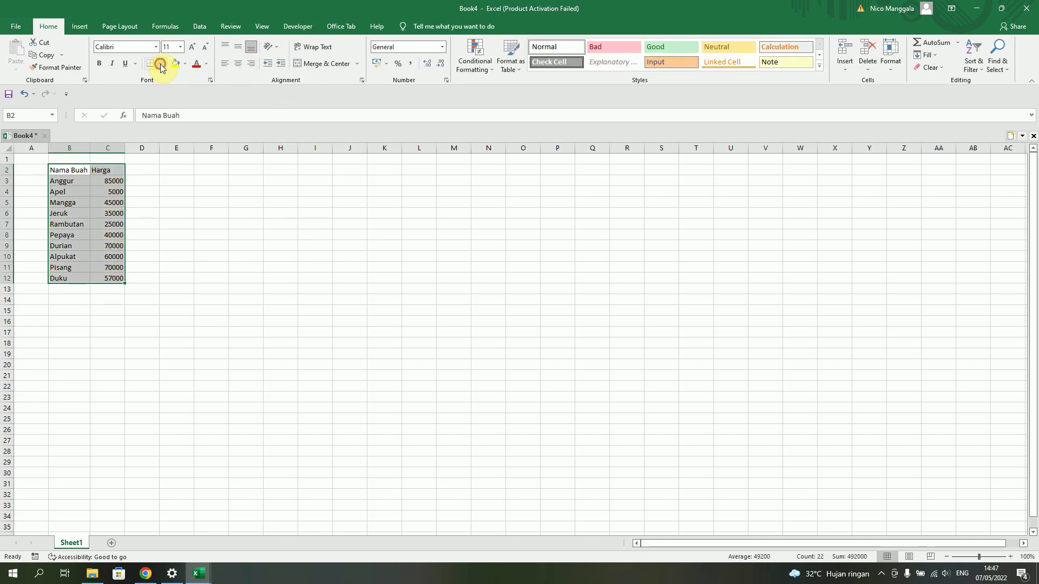
click(189, 156)
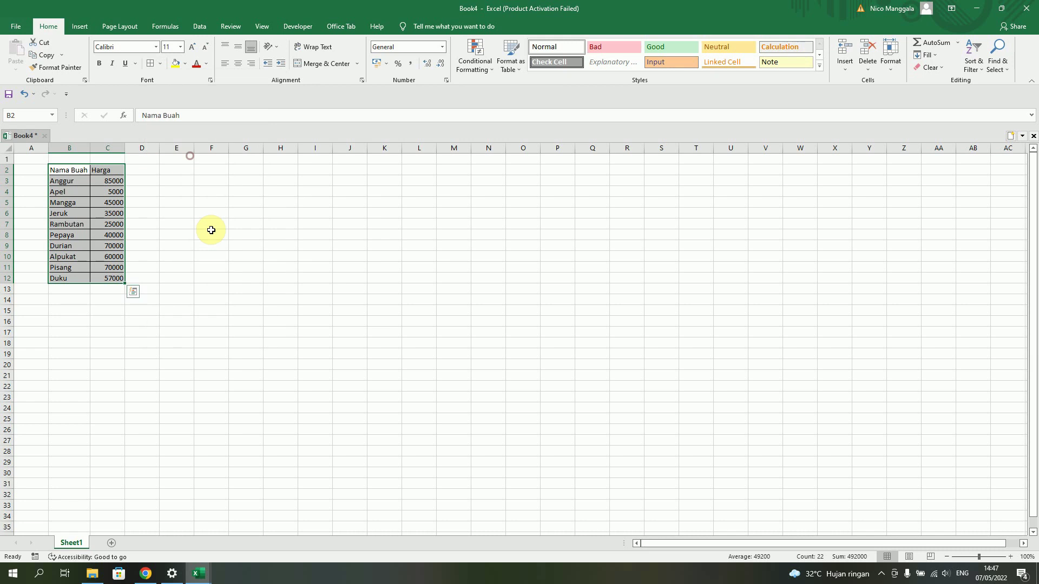
click(211, 230)
- Widen column B and correct Apel's price in C4 to 50000
drag(90, 148, 96, 148)
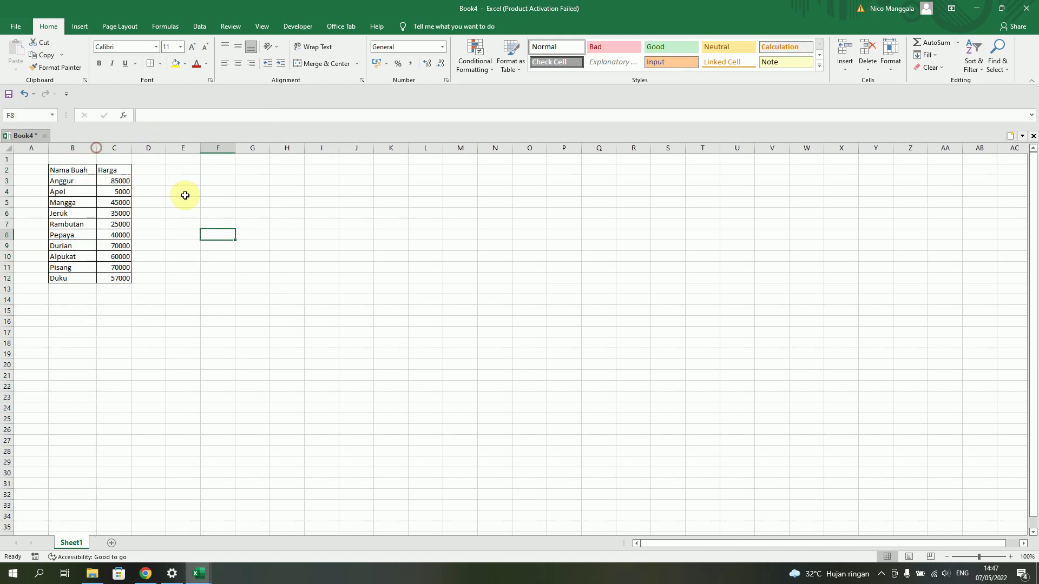
double_click(129, 195)
text(0)
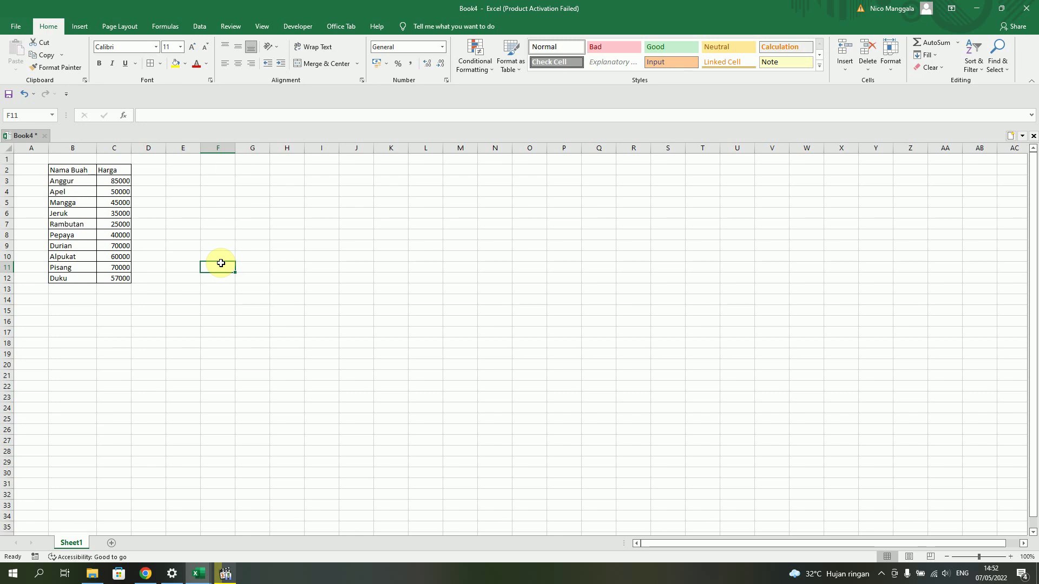
- Enter 5000 in F3 as the amount to add
click(232, 179)
text(5000)
click(233, 213)
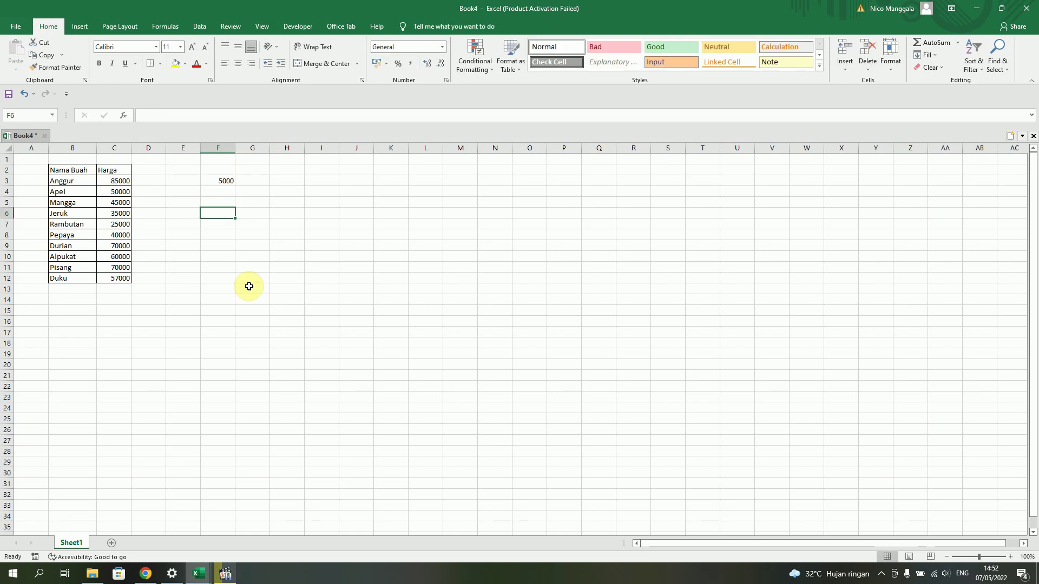
- Enter =C3+5000 in D3 and fill it down through D12
click(157, 184)
text(=)
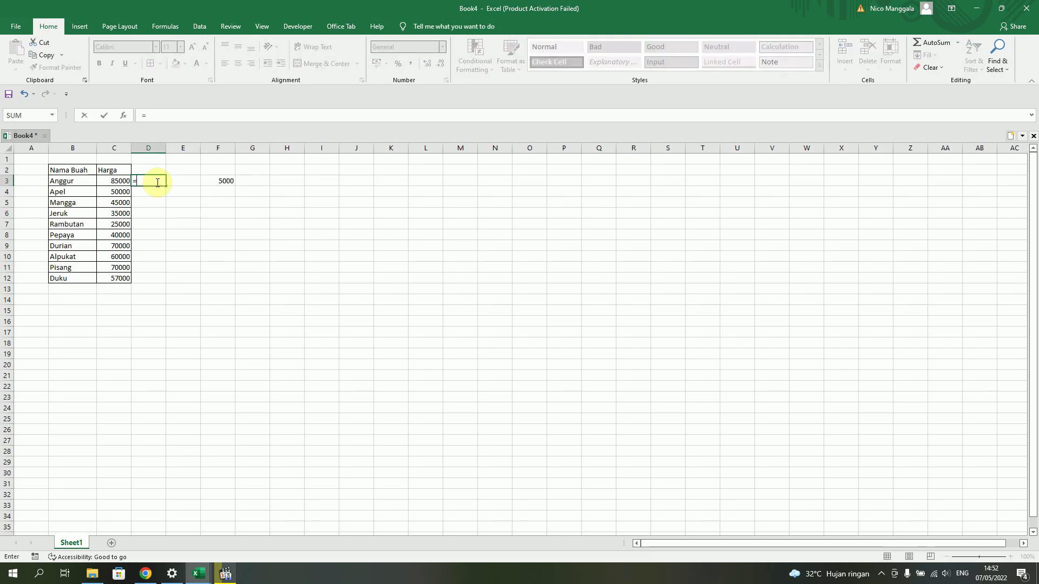
click(115, 183)
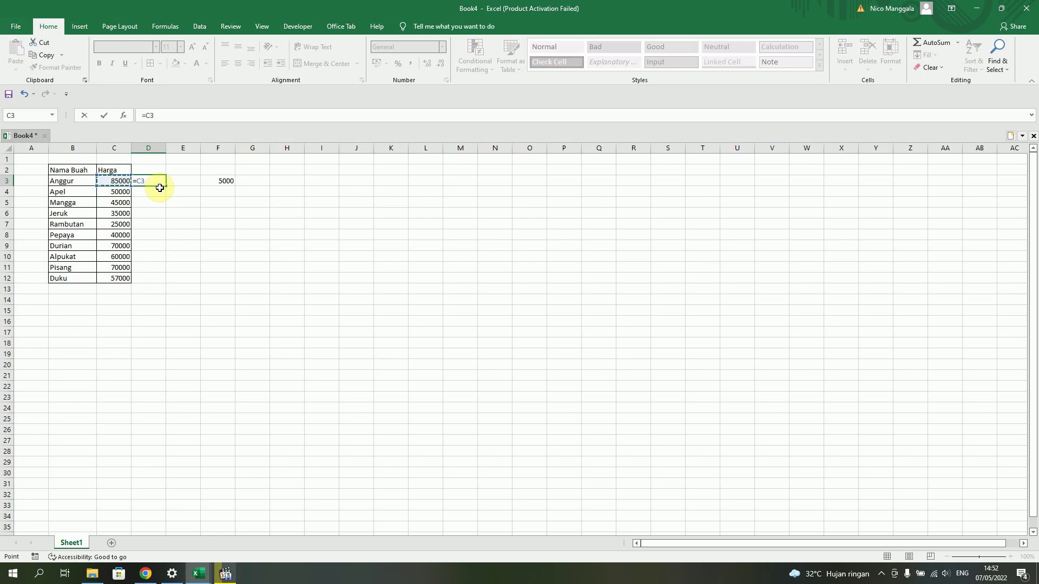
text(+)
text(5)
text(000)
key(ctrl+Return)
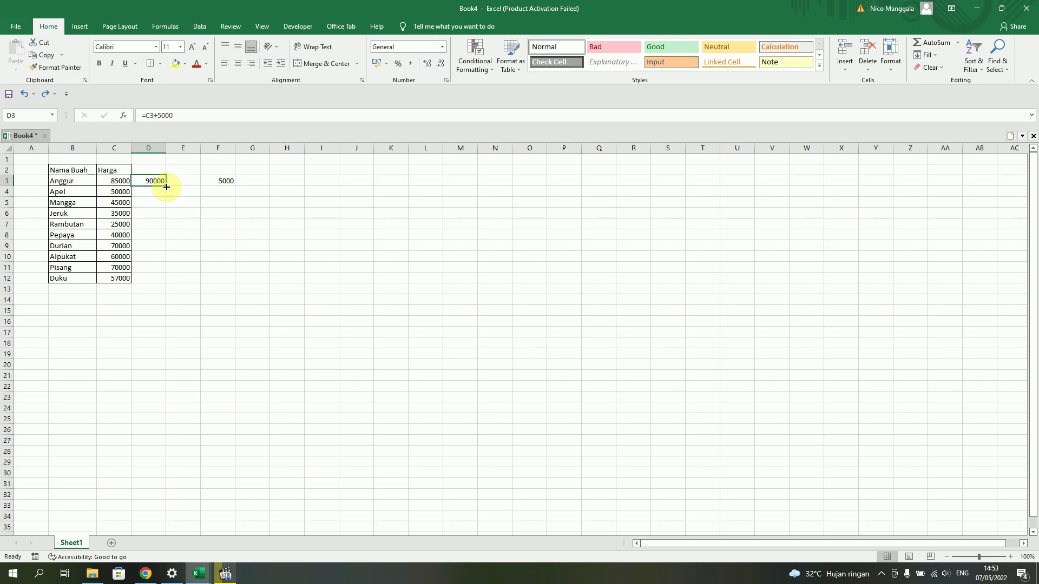
double_click(166, 187)
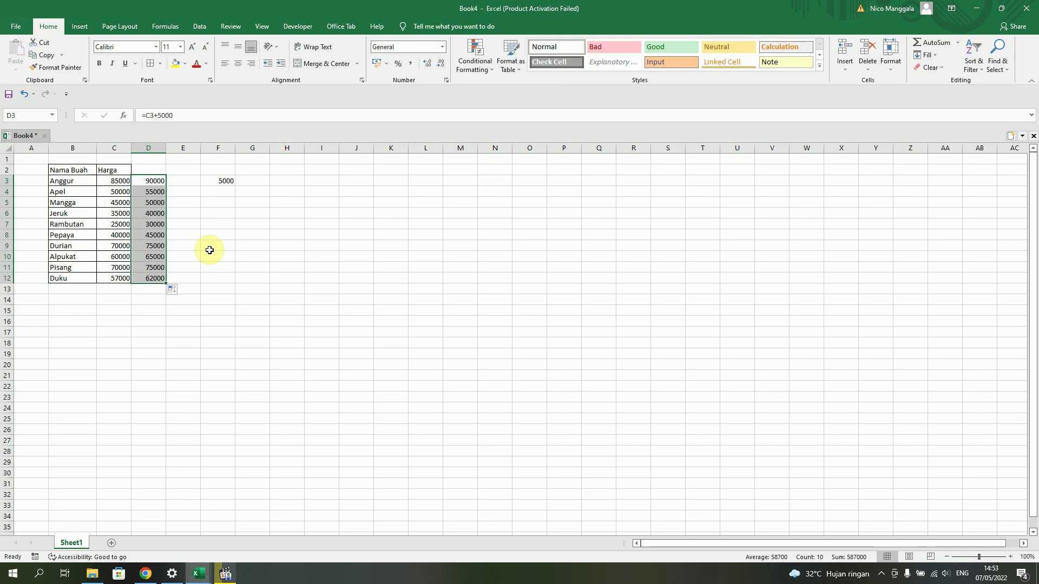
- Delete the +5000 helper results from D3:D12
right_click(153, 193)
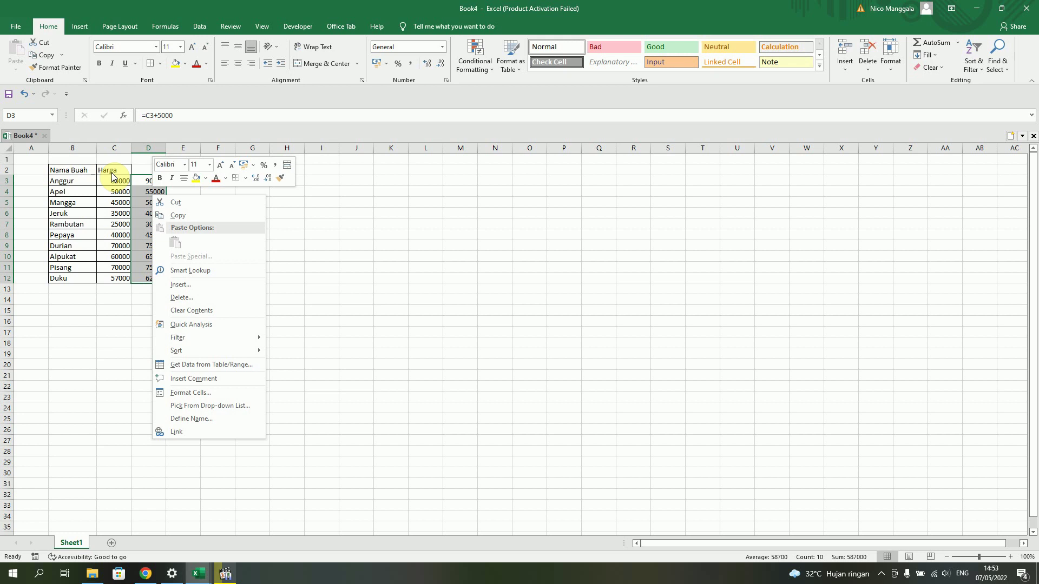
click(209, 240)
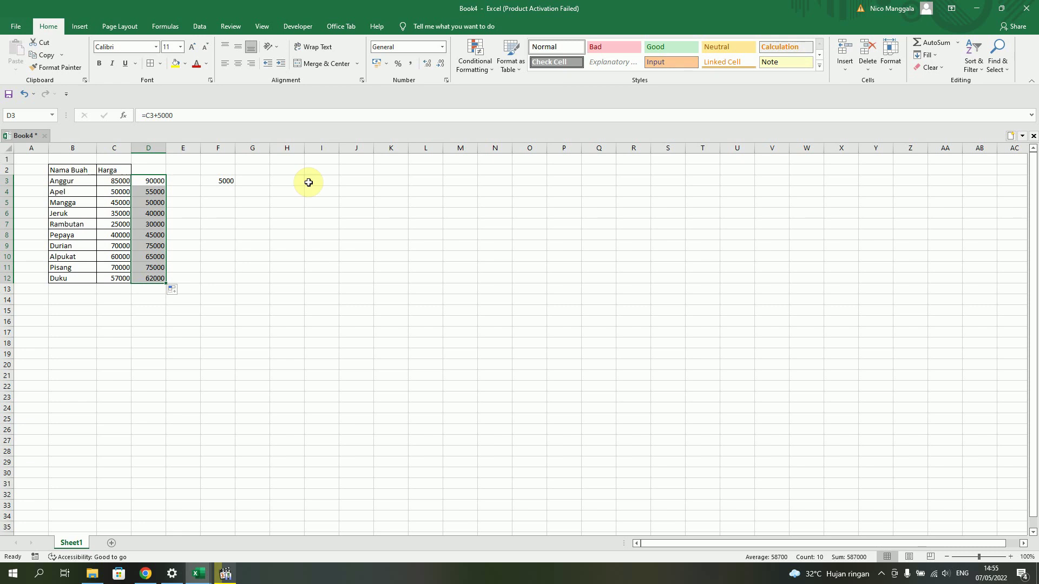
click(209, 244)
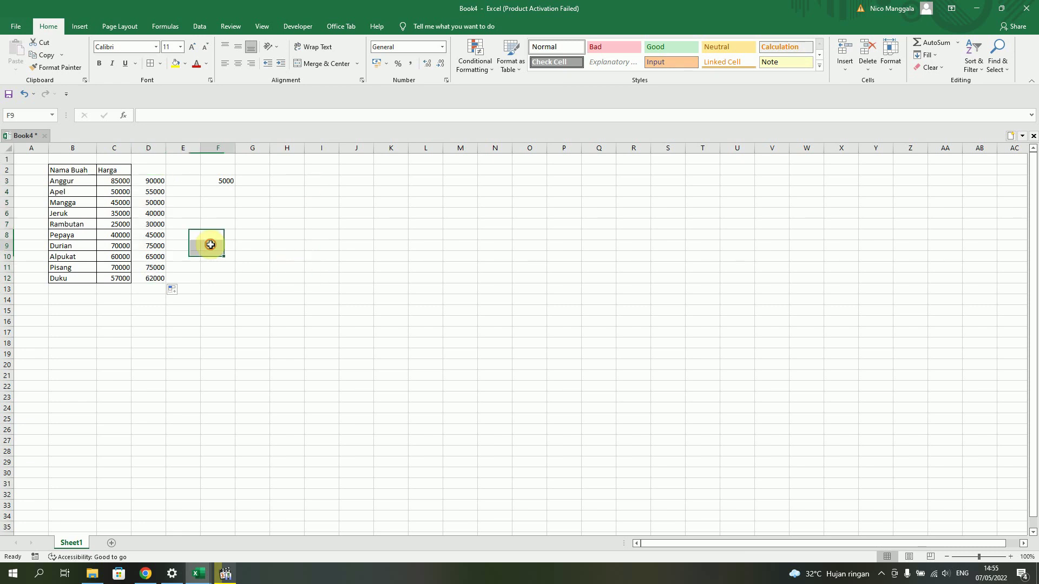
drag(148, 179, 163, 282)
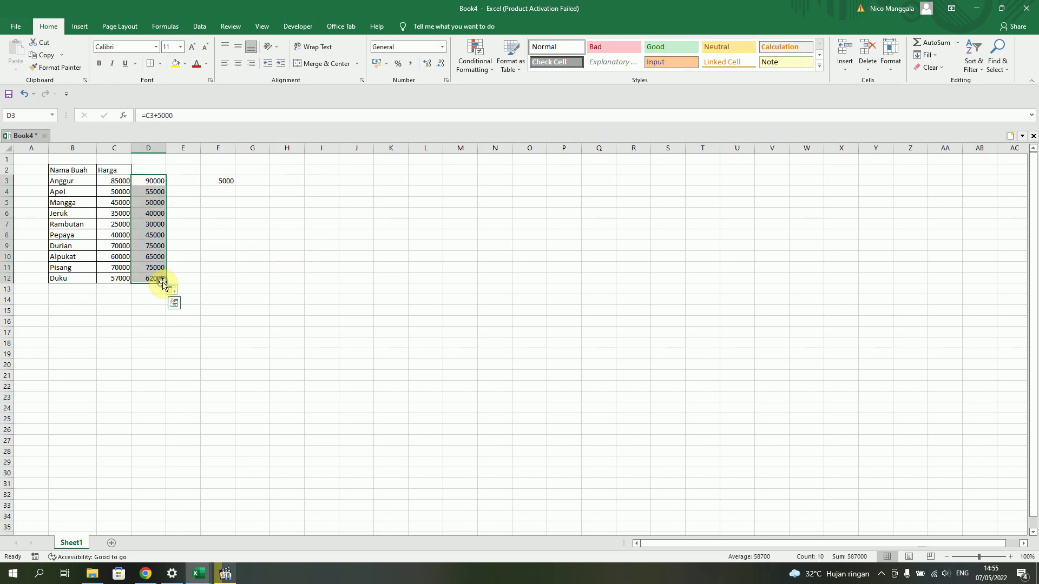
key(Delete)
click(213, 286)
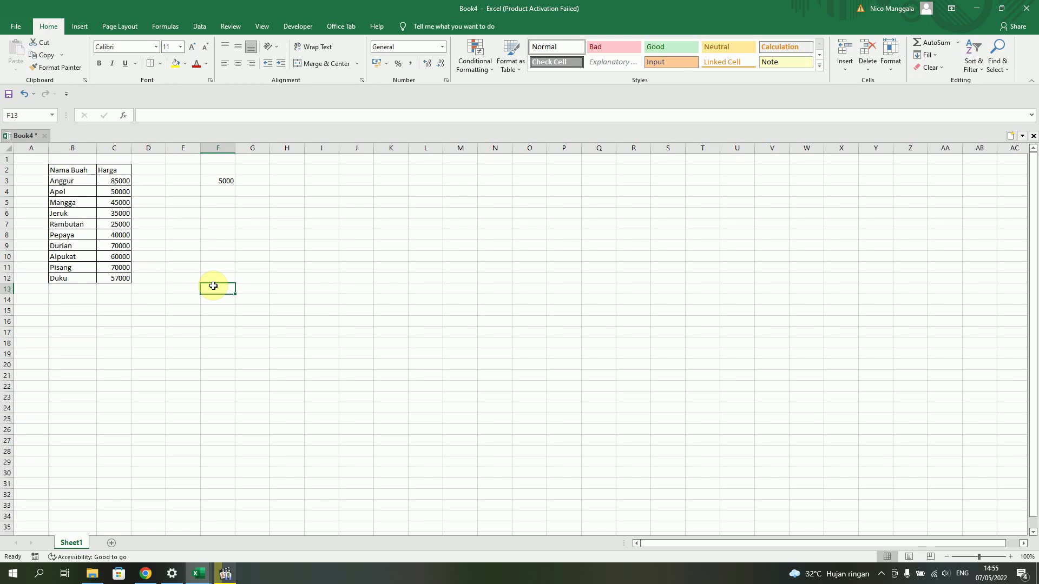
- Copy the 5000 in F3 and select the prices C3:C12
click(221, 179)
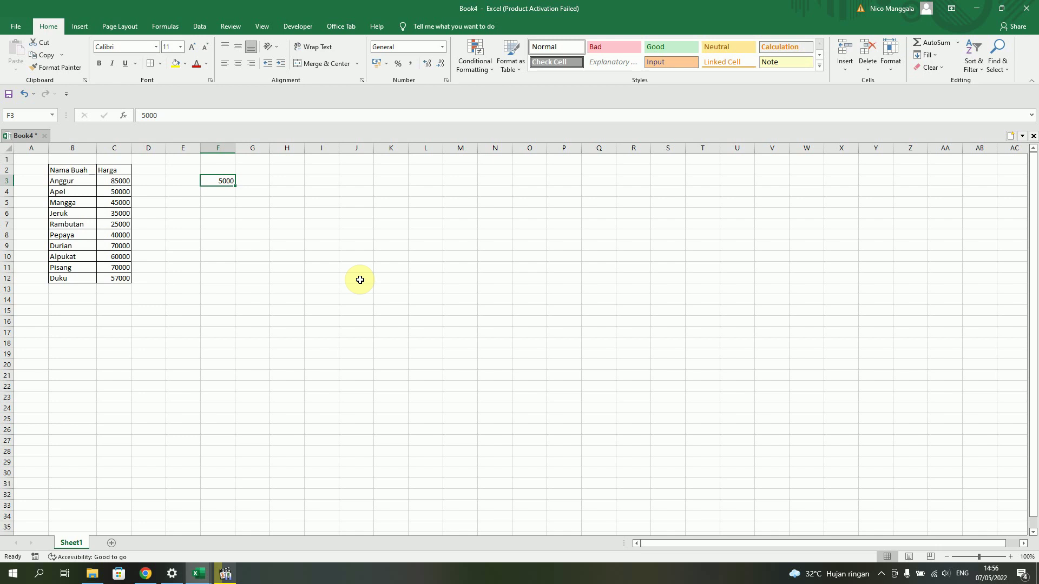
right_click(208, 179)
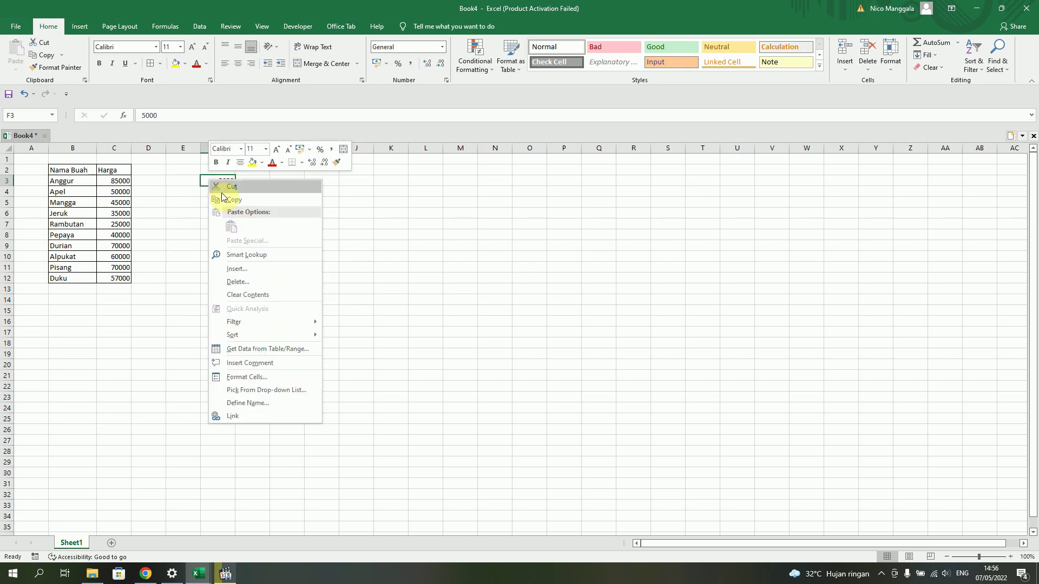
click(229, 200)
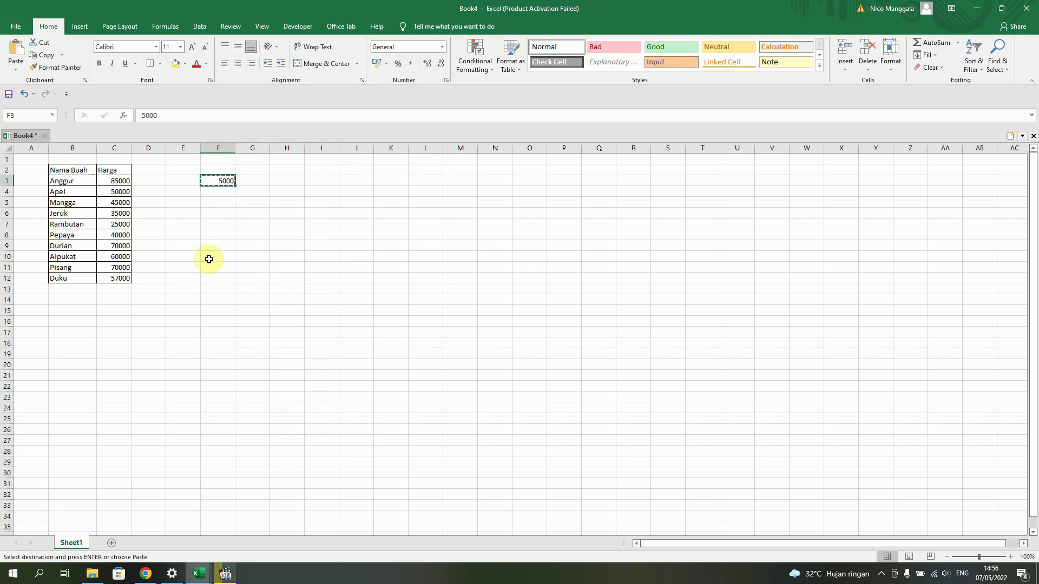
key(Right)
key(Right)
key(Down)
key(Down)
key(Down)
drag(112, 179, 116, 279)
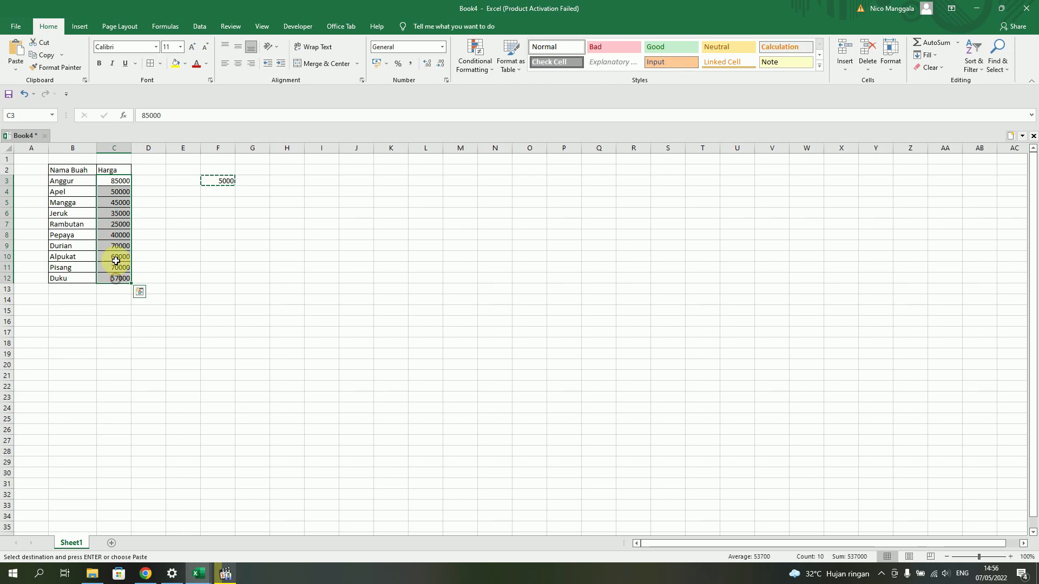
- Paste Special the copied 5000 onto C3:C12 with the Add operation
right_click(112, 210)
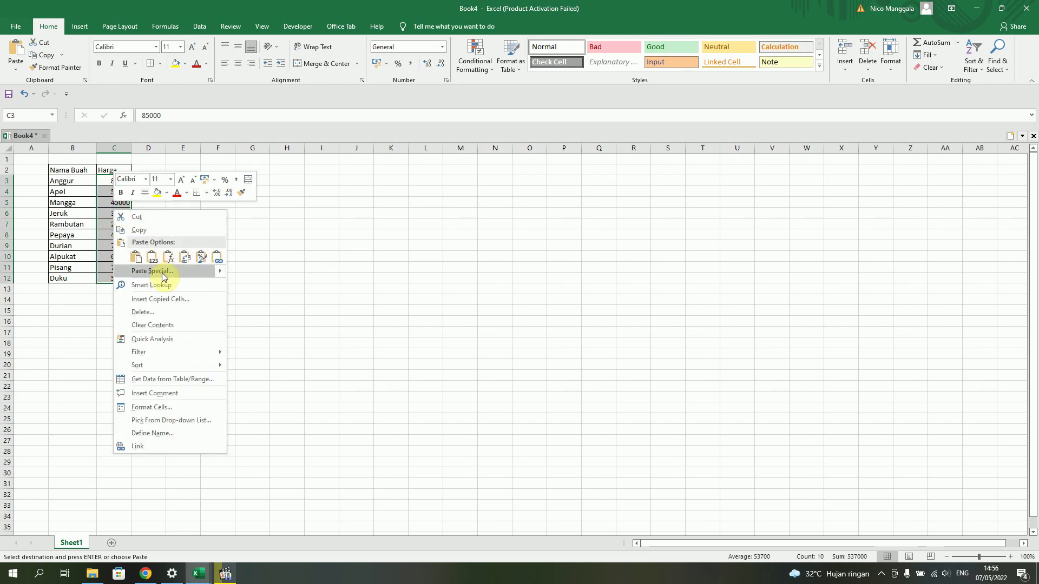
click(206, 271)
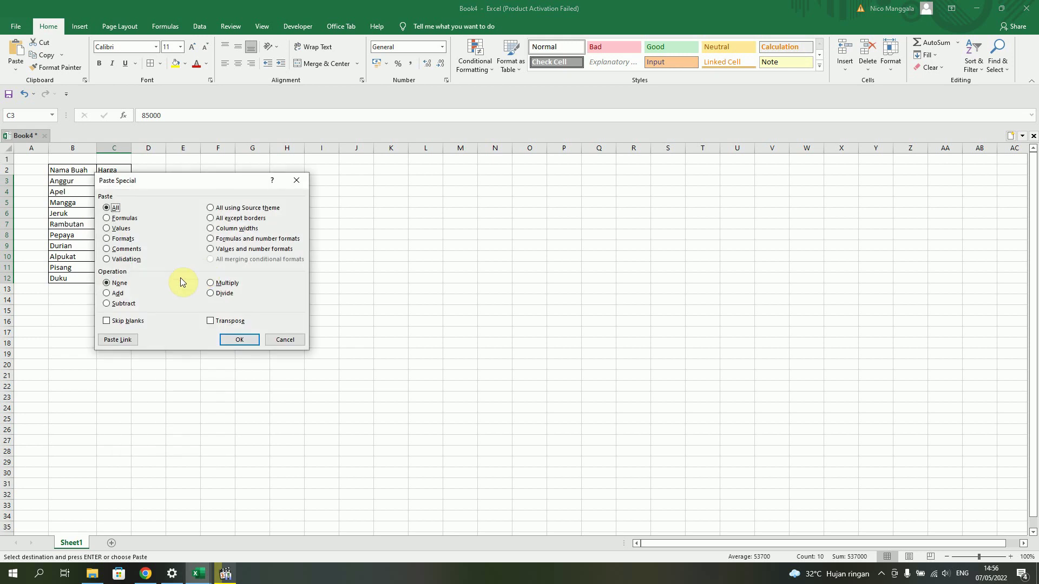
click(108, 294)
click(240, 340)
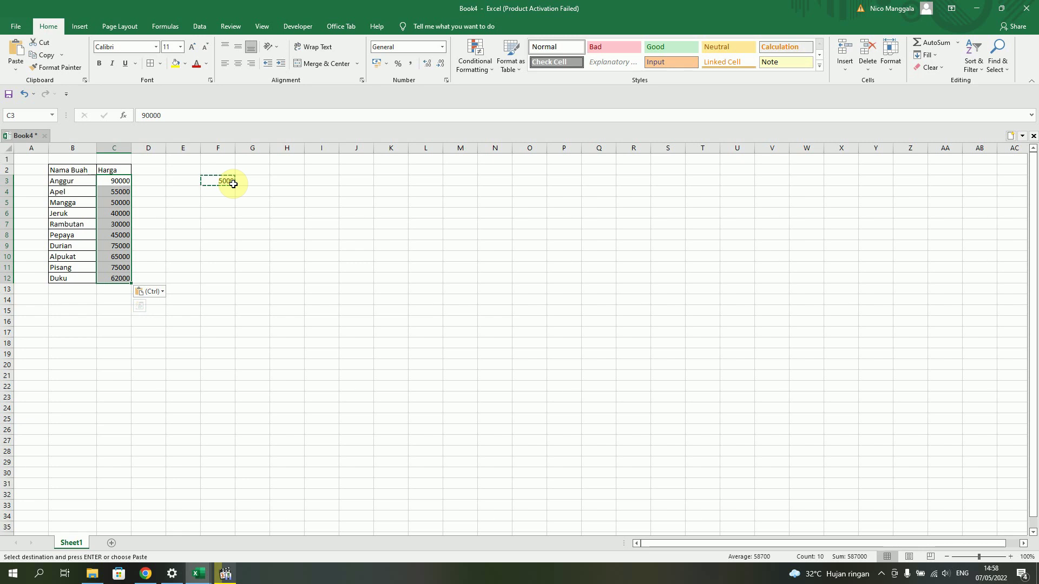
click(358, 286)
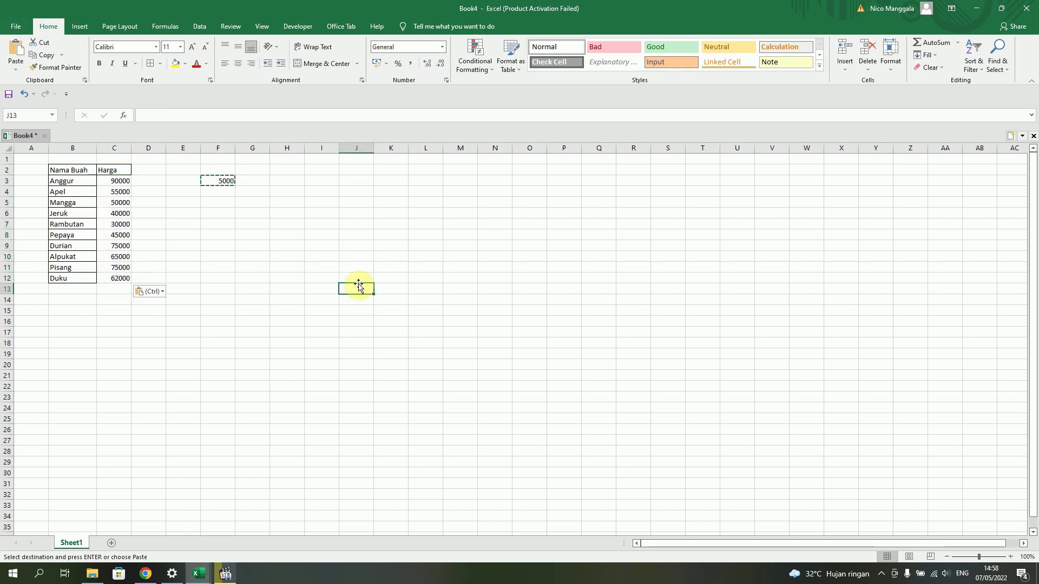